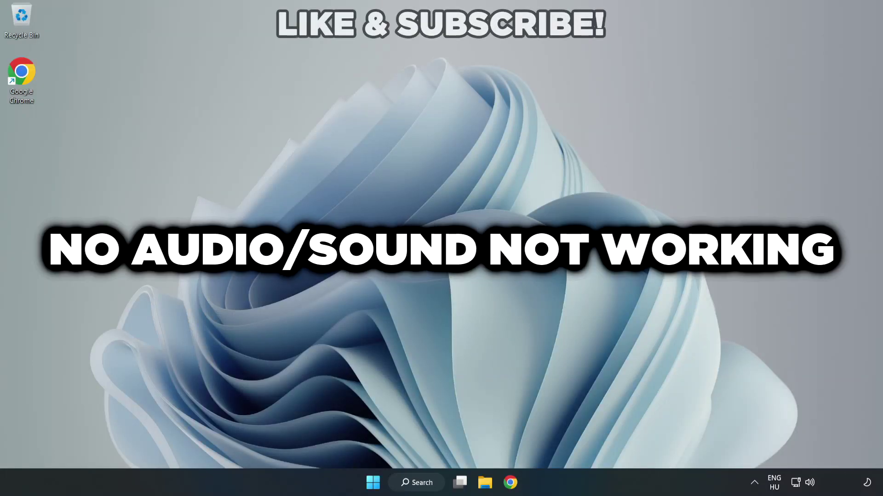
Step: Switch the Quick Settings audio output from CABLE Input to Speakers (High Definition Audio Device)
click(811, 485)
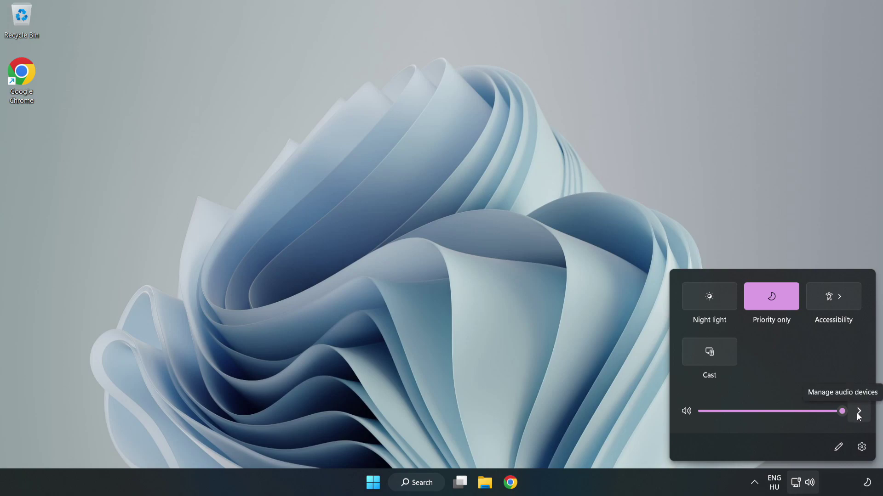
click(858, 412)
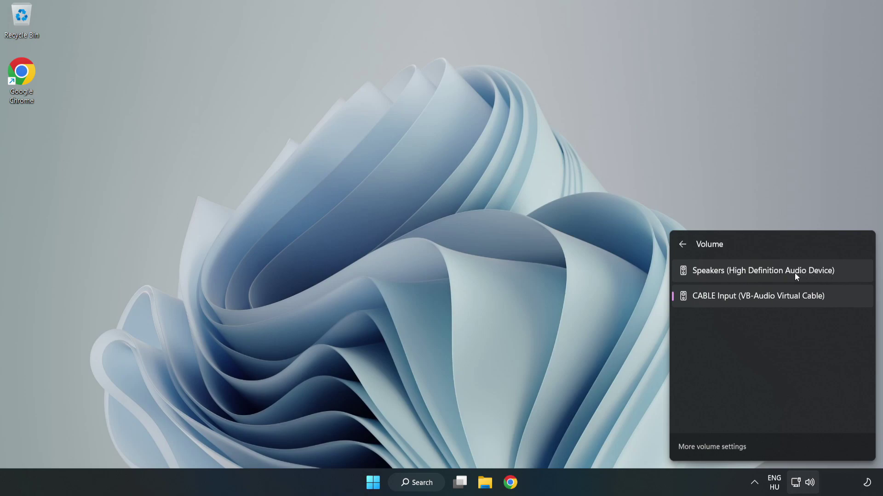
click(849, 272)
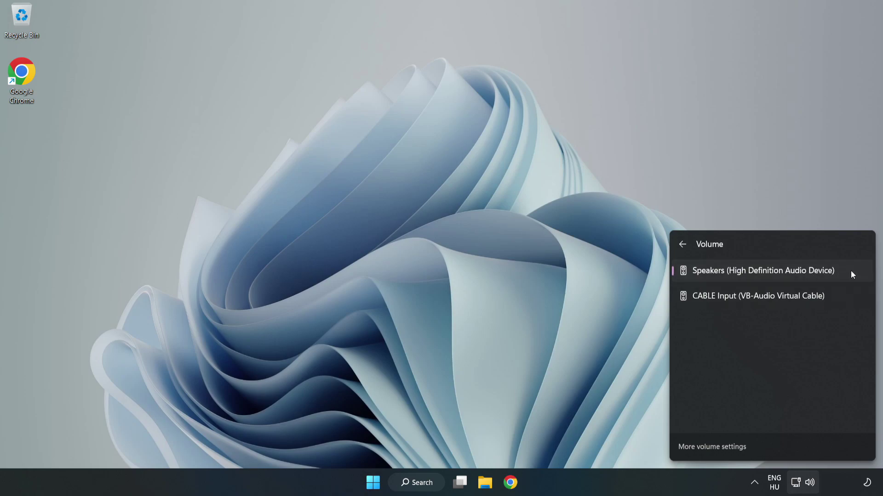
click(428, 237)
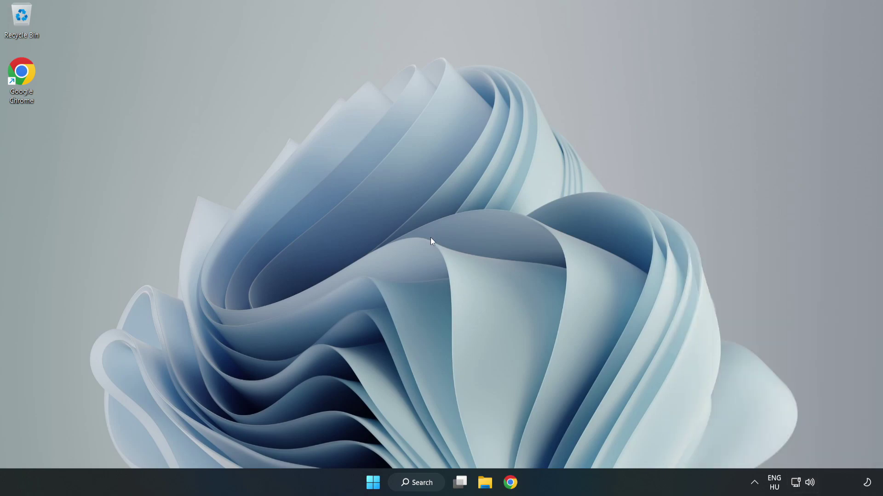
Step: Reset sound devices and app volumes to recommended defaults in the volume mixer, then close Settings
right_click(811, 484)
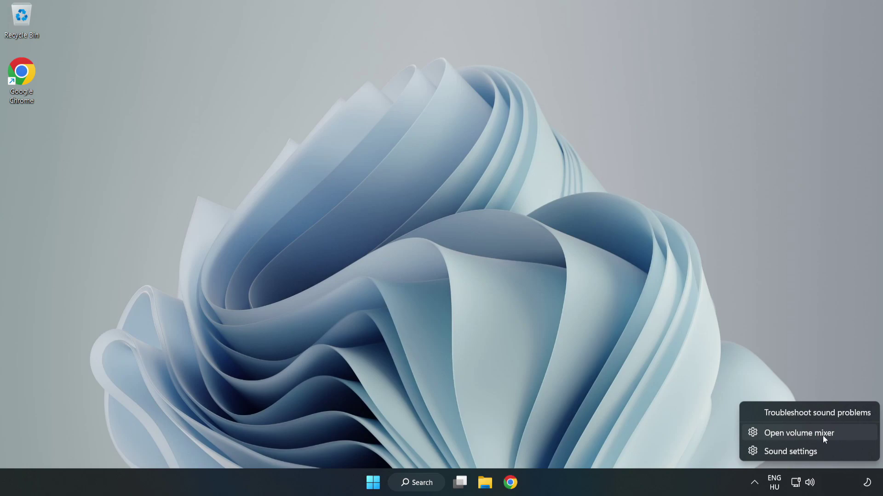
click(847, 436)
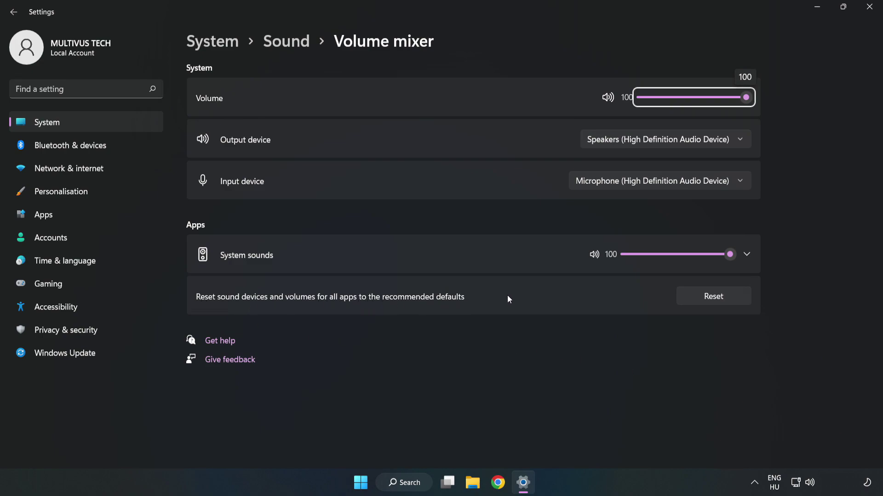
click(724, 303)
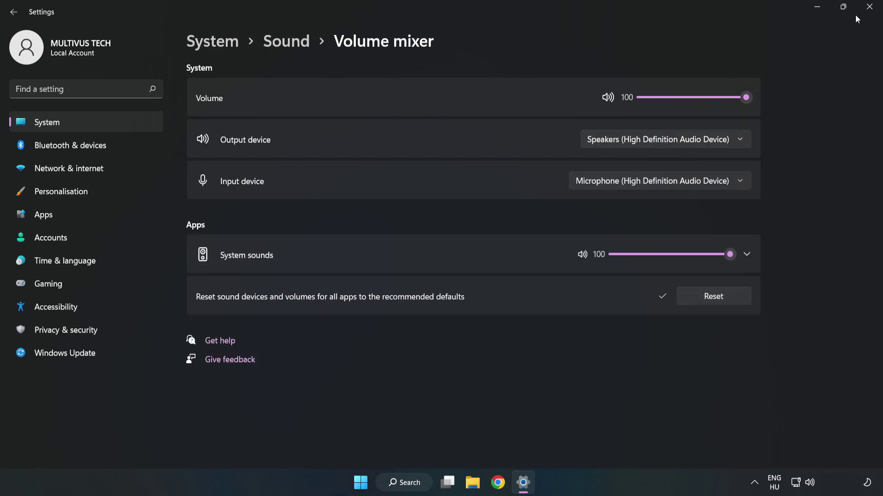
click(868, 10)
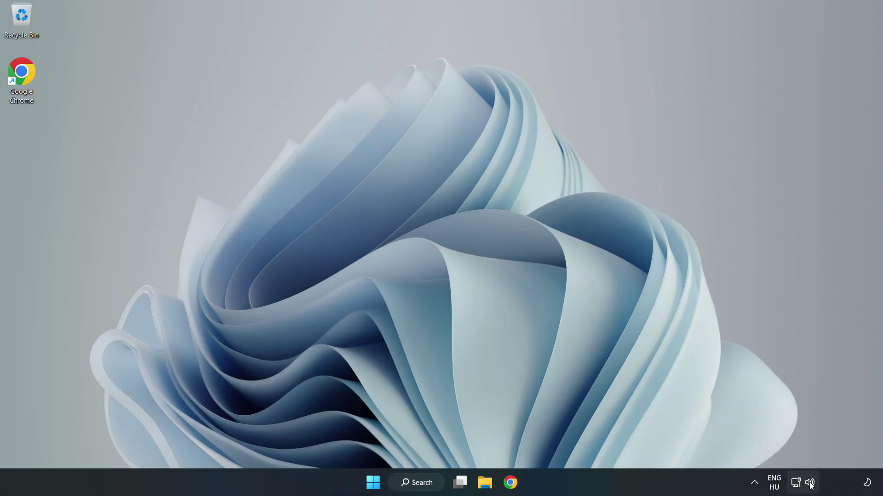
Step: Go to the Sound settings page and scroll down to More sound settings
right_click(810, 483)
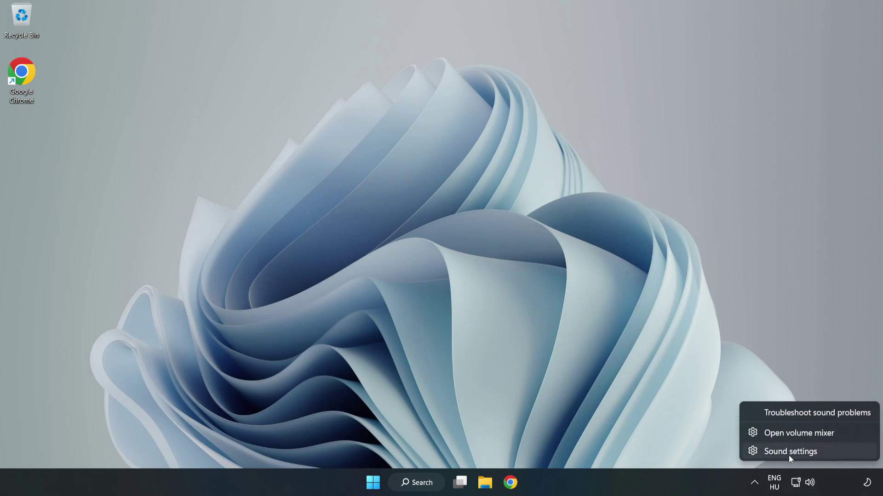
click(822, 454)
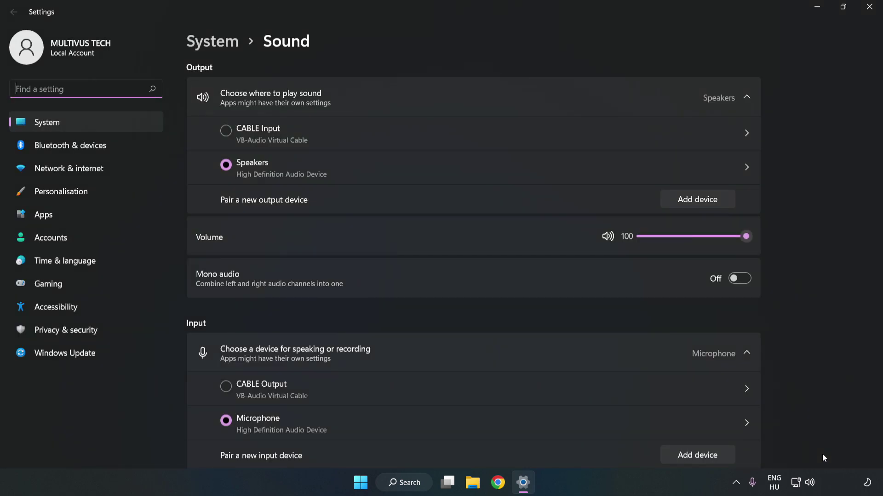
click(746, 236)
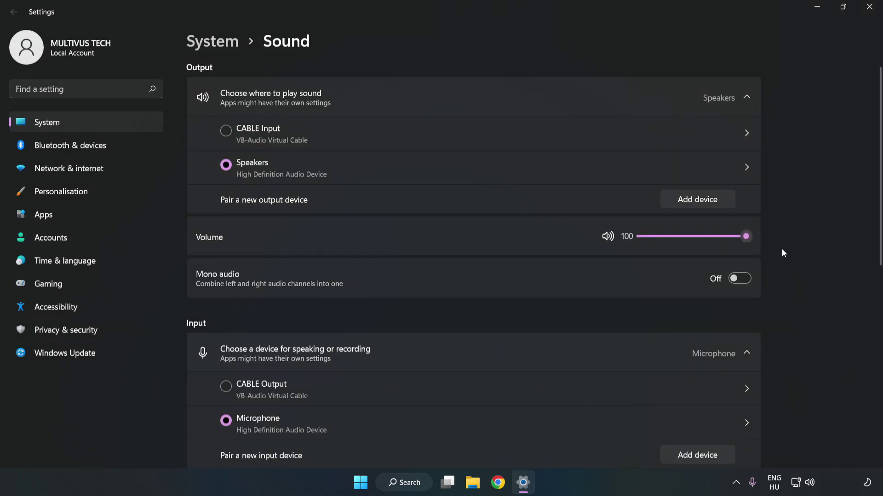
scroll(860, 220, down, 5)
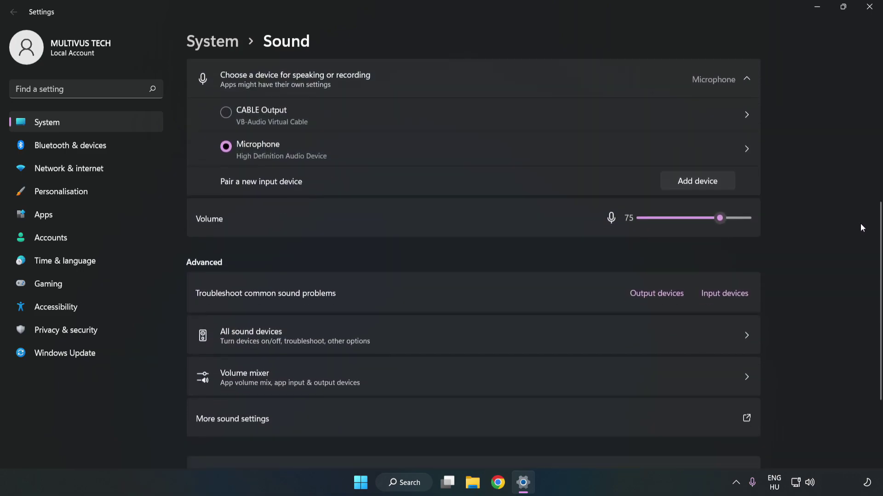
scroll(862, 228, down, 1)
scroll(859, 226, down, 2)
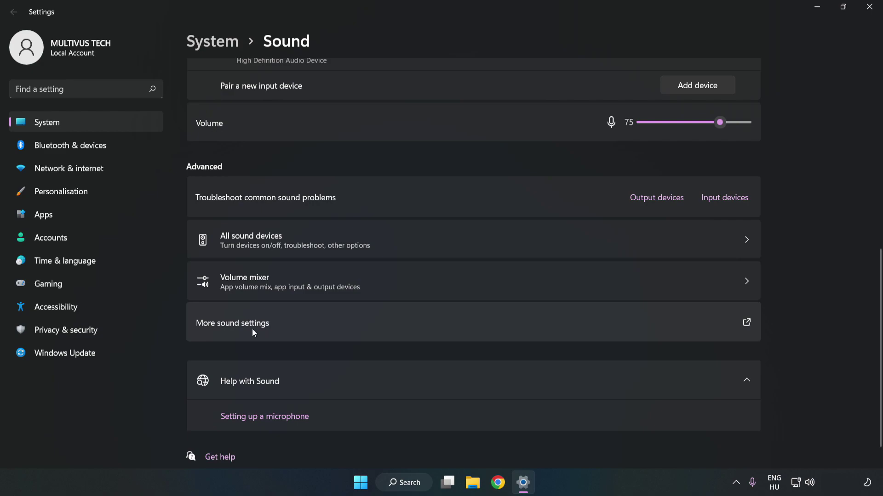
Step: Open the classic Sound dialog and disable the CABLE Input playback device, leaving Speakers selected
click(384, 330)
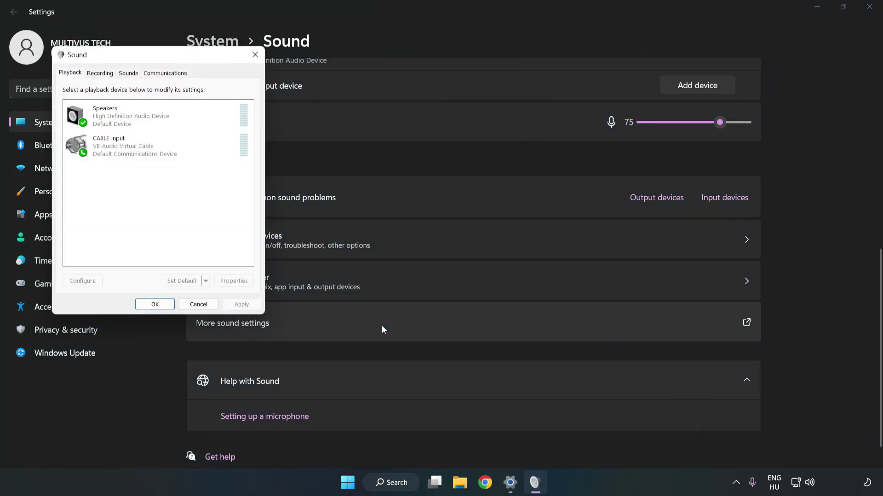
drag(187, 62, 456, 114)
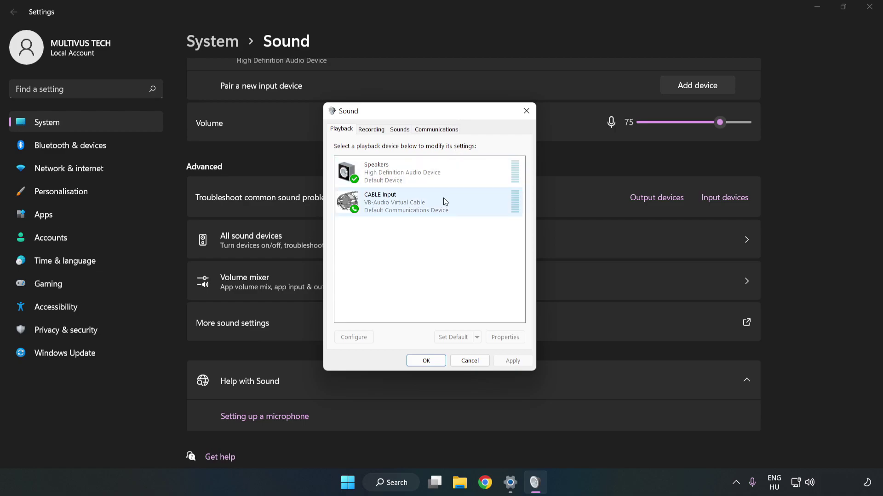
click(352, 202)
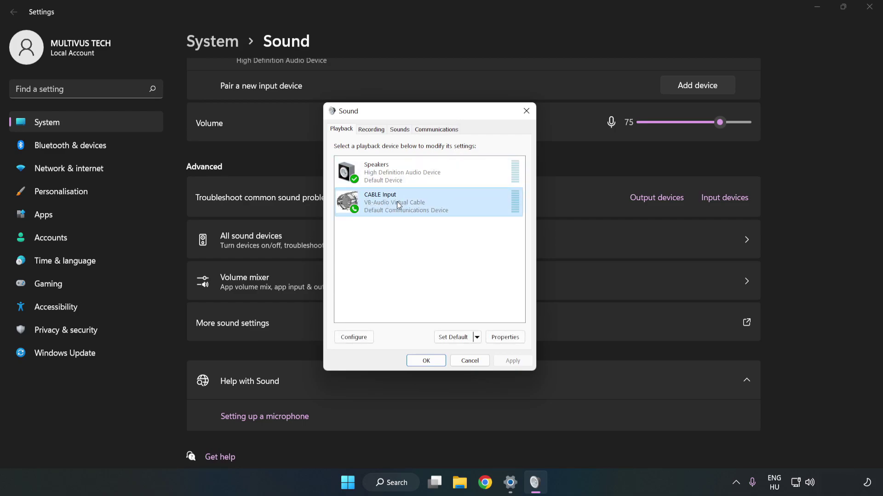
right_click(442, 202)
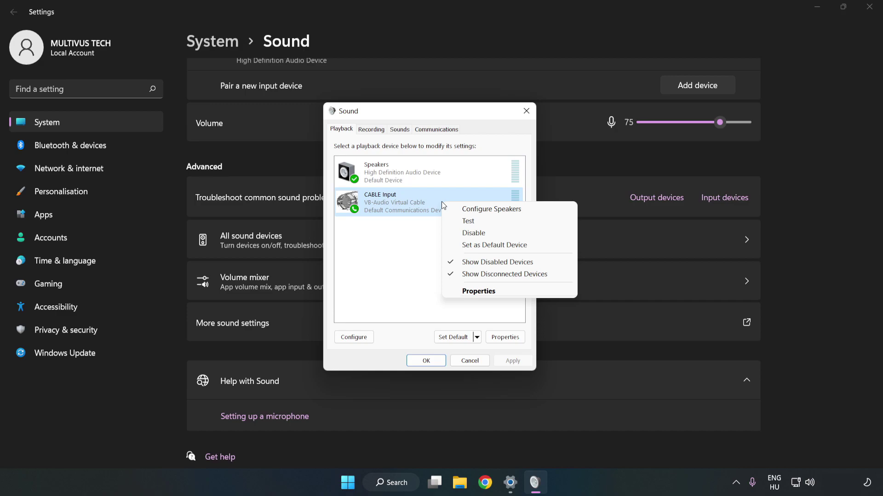
click(493, 234)
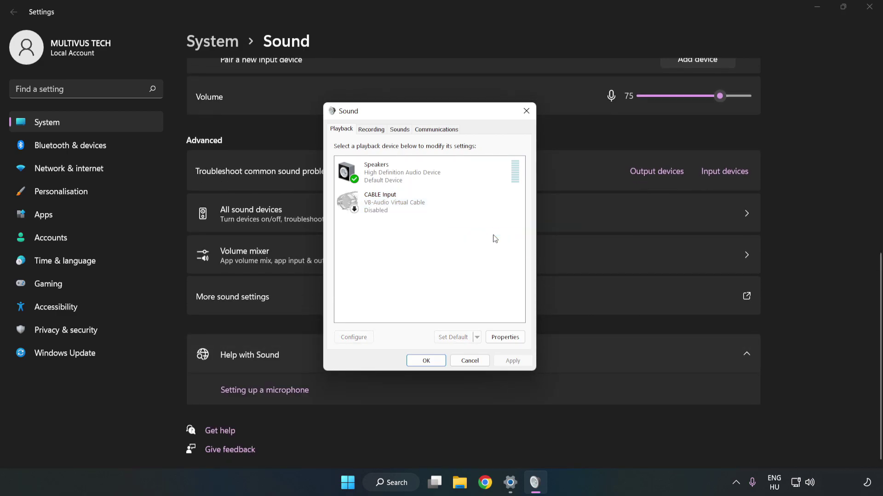
click(379, 186)
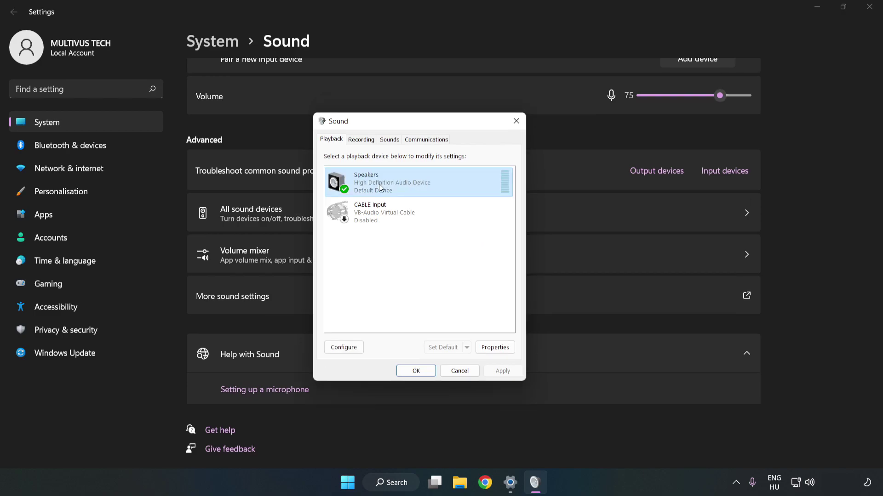
Step: Configure Speakers as 7.1 Surround with all optional and full-range speakers enabled
right_click(450, 182)
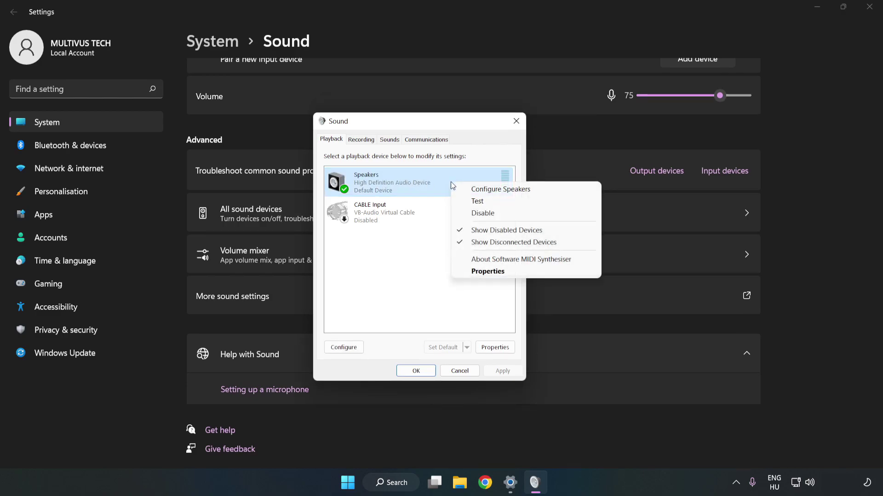
click(502, 190)
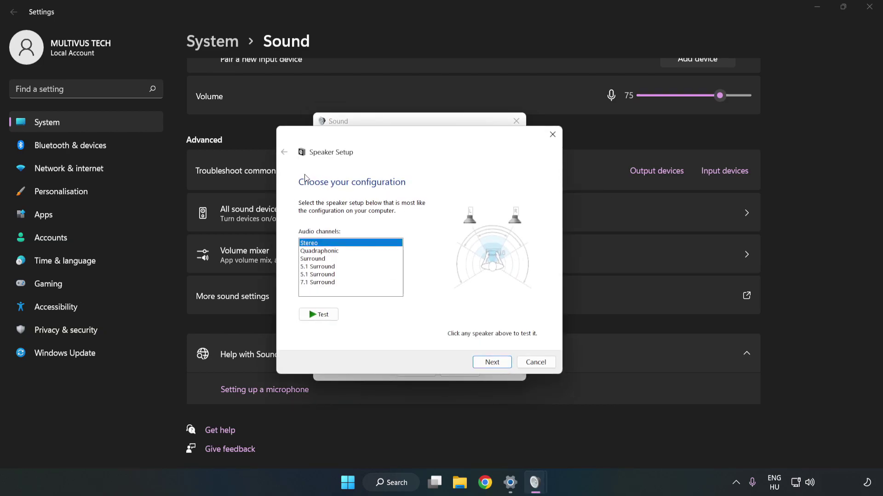
click(327, 251)
click(326, 283)
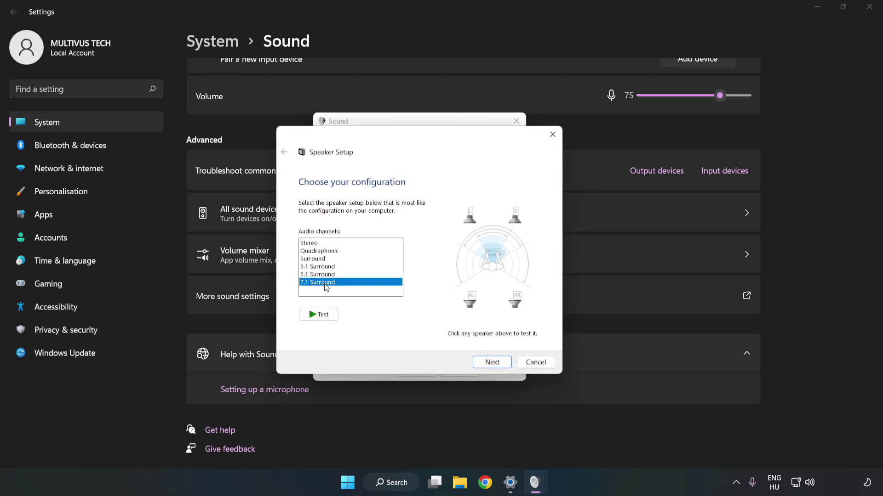
click(490, 362)
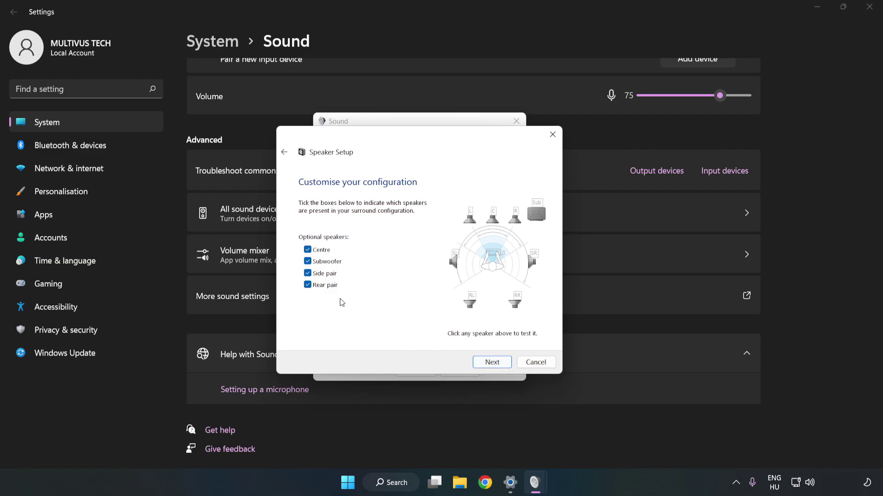
click(488, 362)
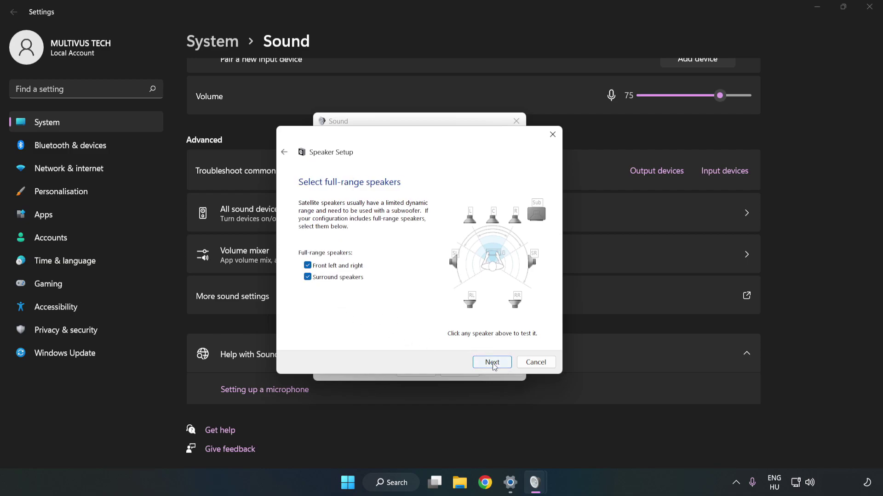
click(492, 364)
click(492, 363)
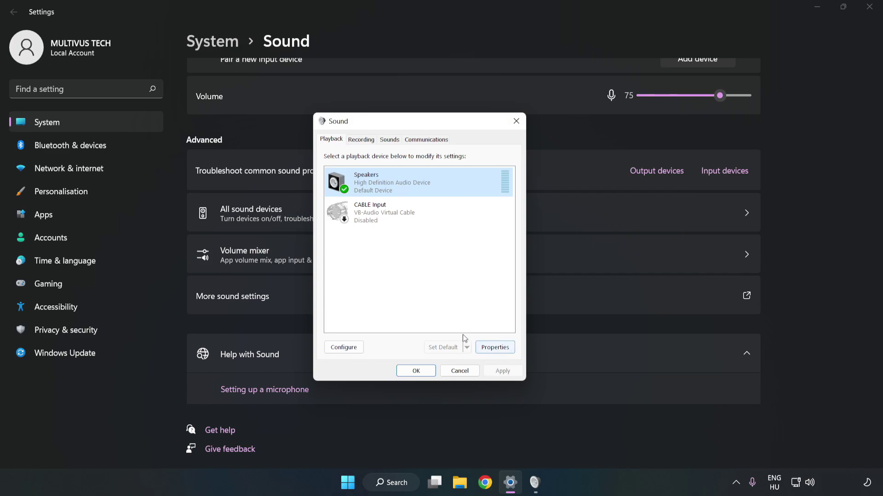
Step: In Speakers Properties, tick 'Disable all enhancements' on the Enhancements tab
click(495, 347)
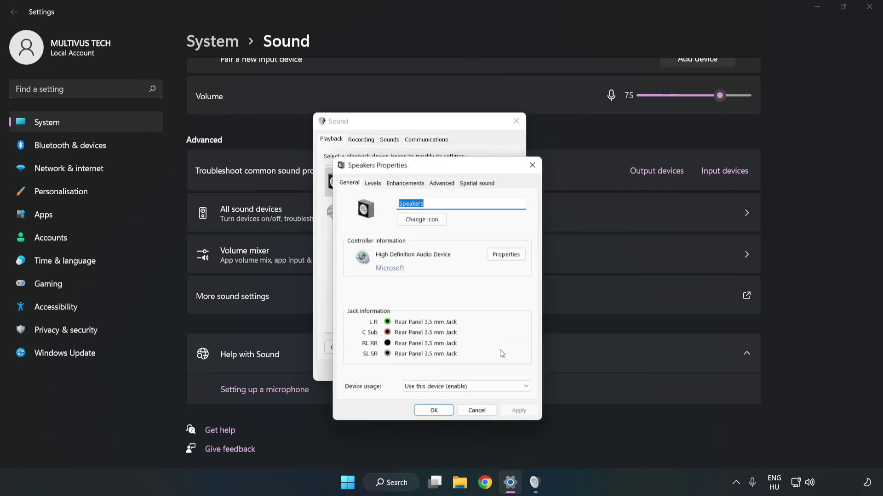
drag(438, 170, 419, 128)
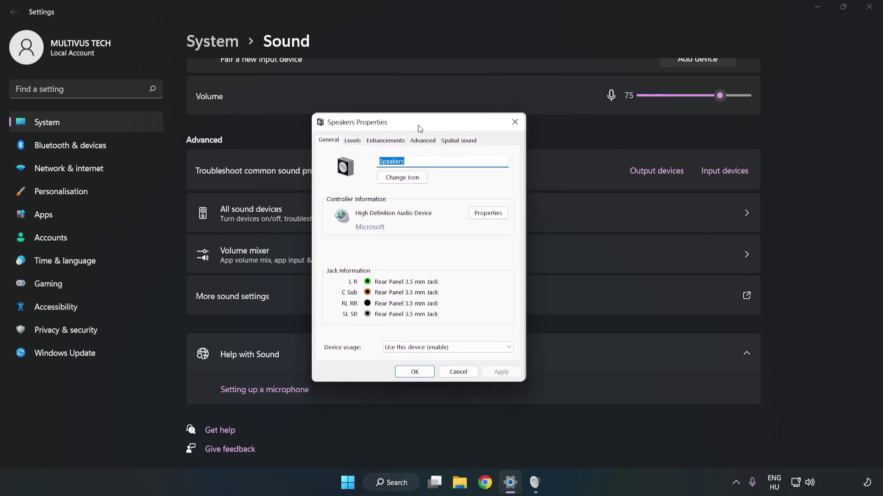
click(385, 142)
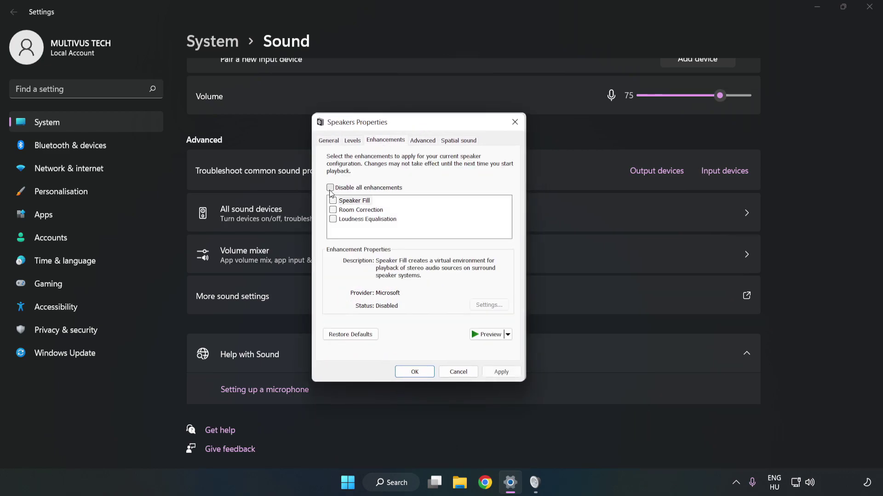
click(330, 188)
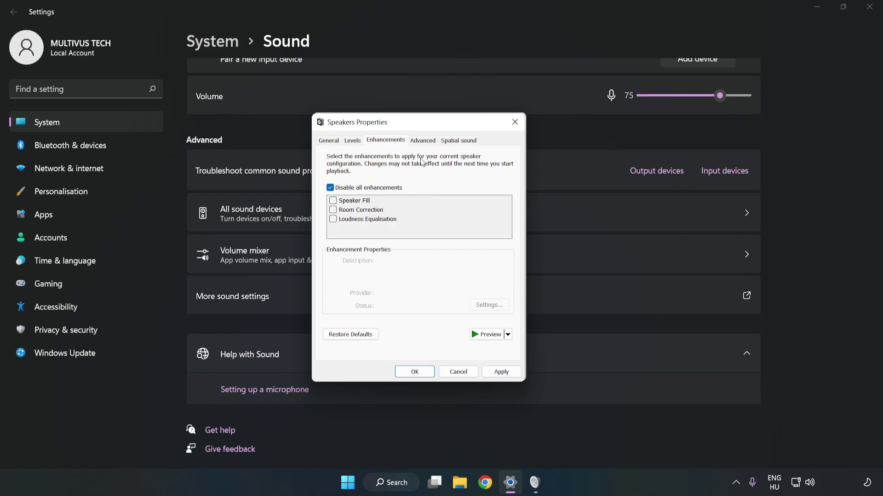
Step: Keep the 16 bit, 48000 Hz (DVD Quality) default format, apply it, and close both sound dialogs
click(423, 141)
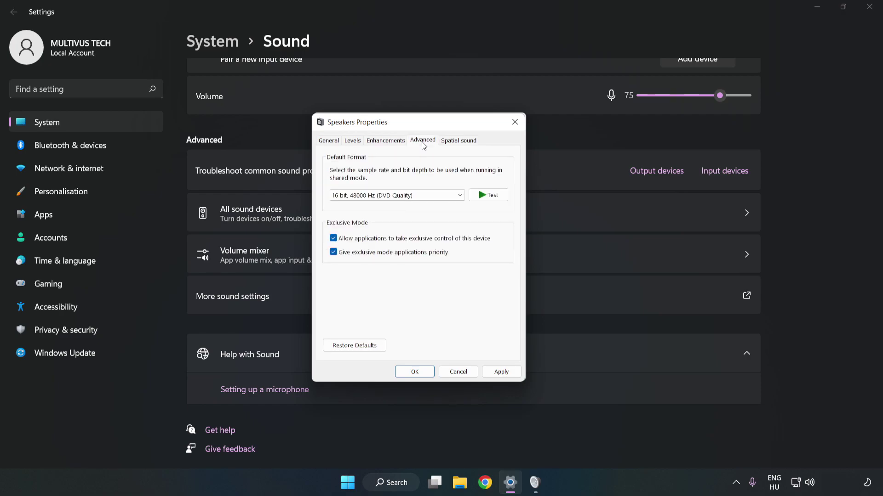
click(424, 196)
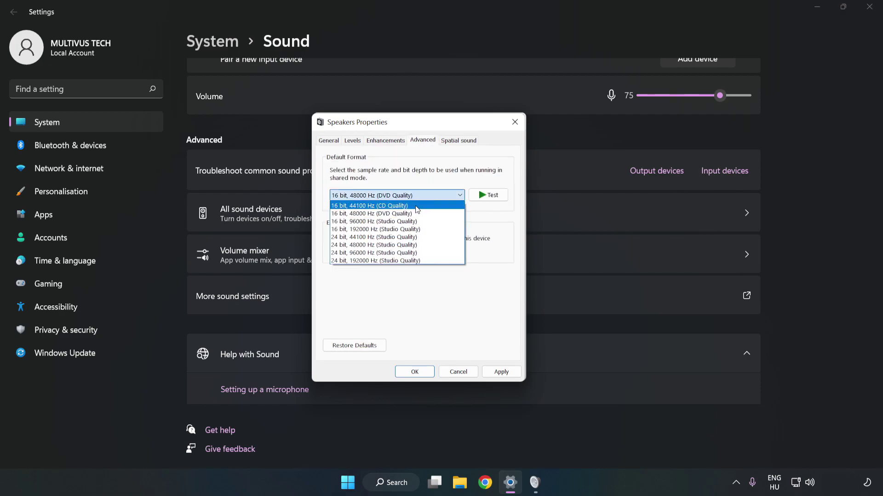
click(410, 212)
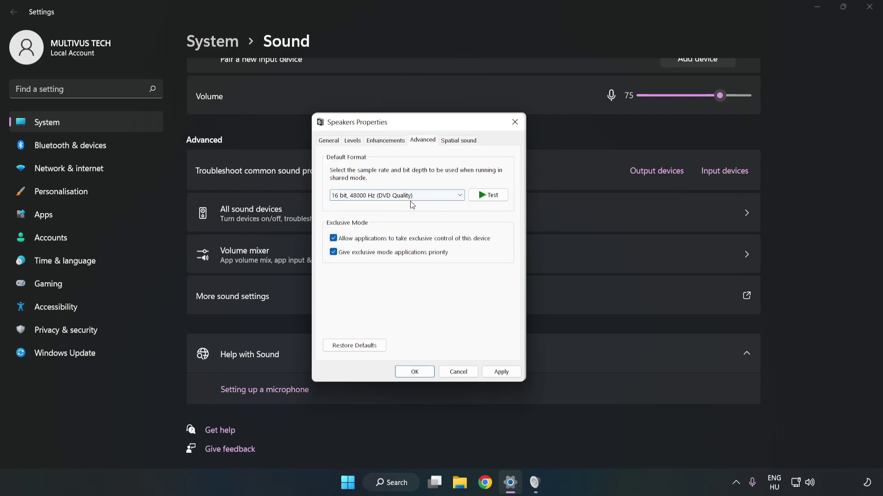
click(503, 373)
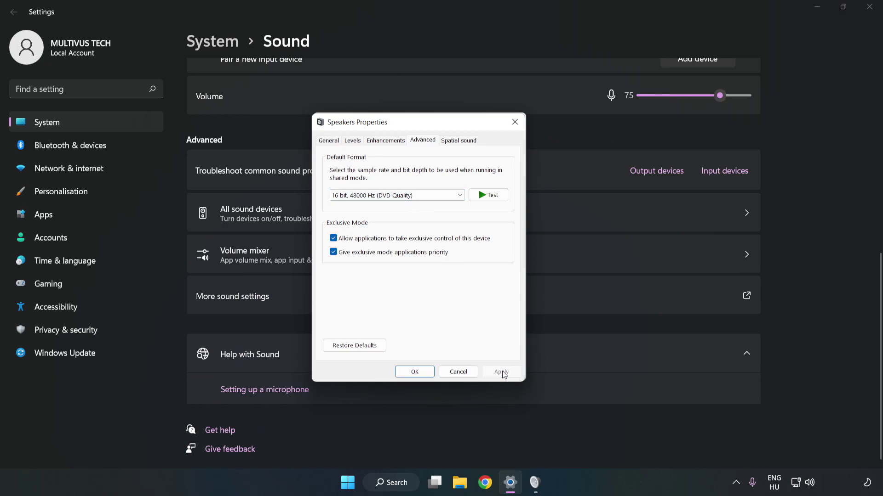
click(415, 372)
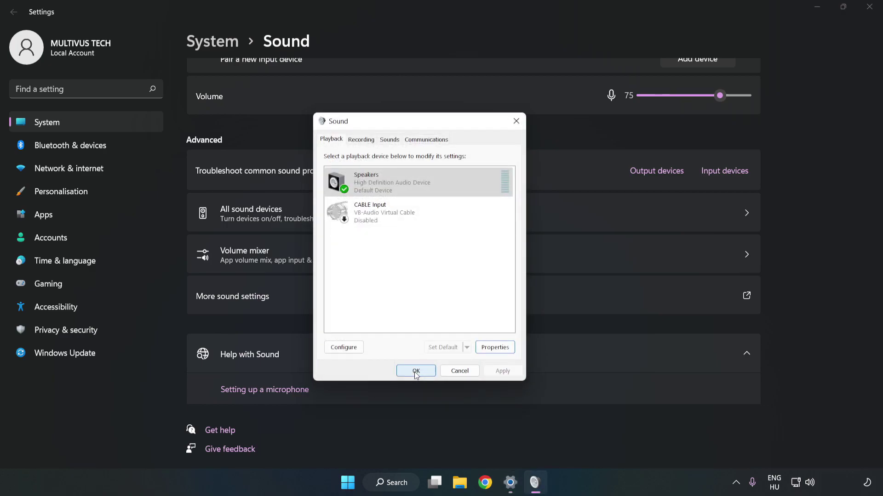
click(413, 370)
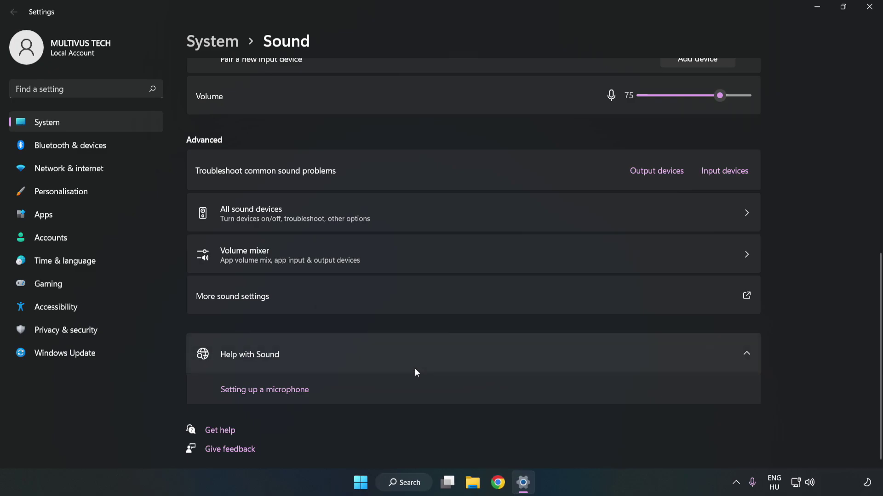
Step: Close Settings and search Start for 'device manager' so Device Manager shows as best match
click(862, 8)
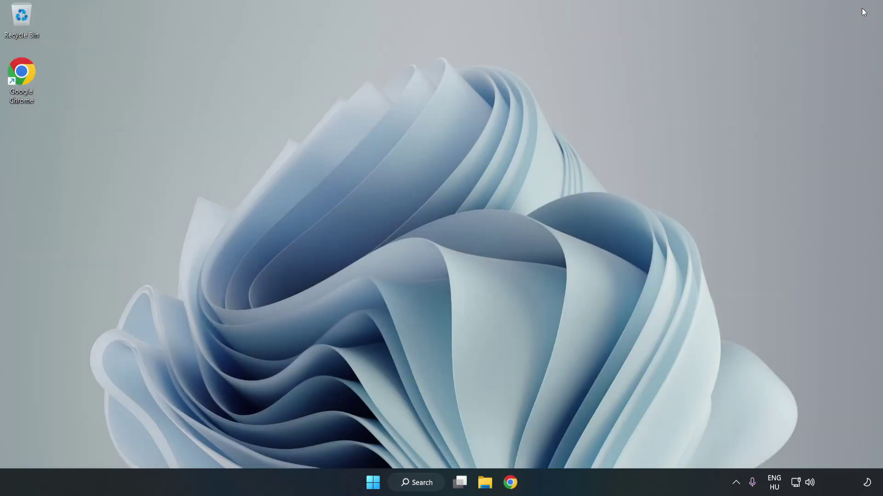
click(373, 482)
click(588, 444)
click(432, 483)
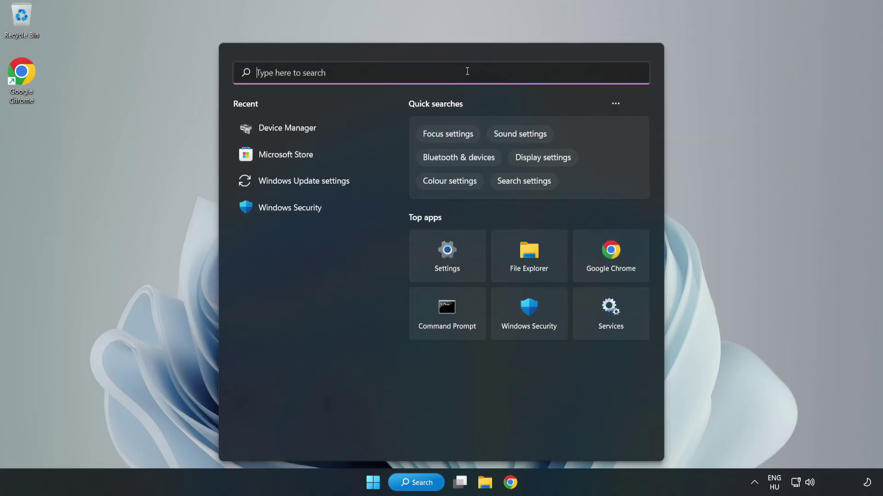
text(device mag)
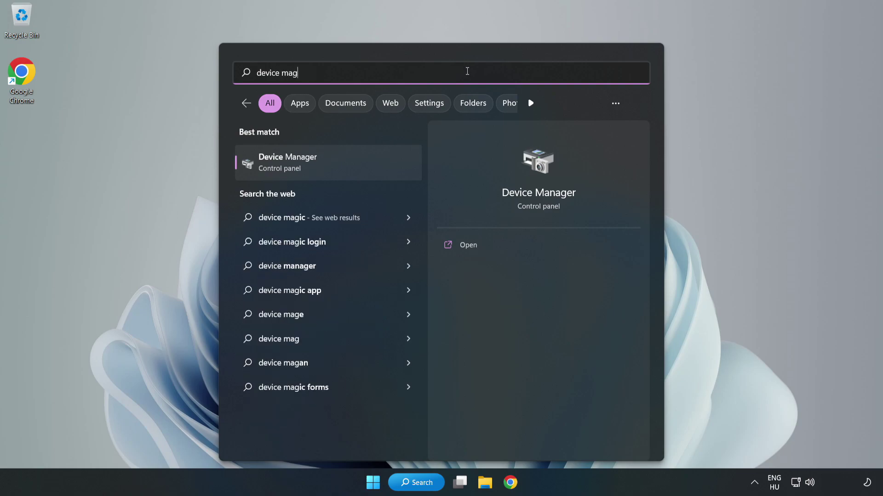
key(BackSpace)
text(nager)
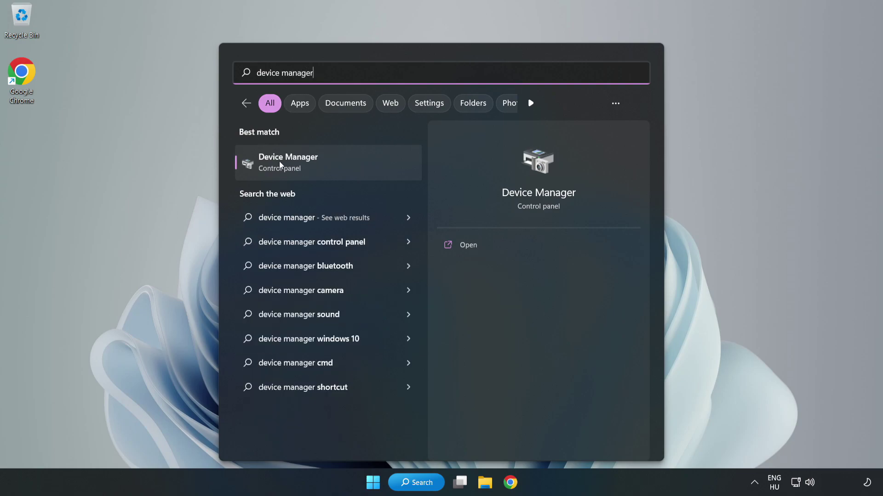
Step: Open Device Manager, expand Sound, video and game controllers, and right-click High Definition Audio Device
click(343, 166)
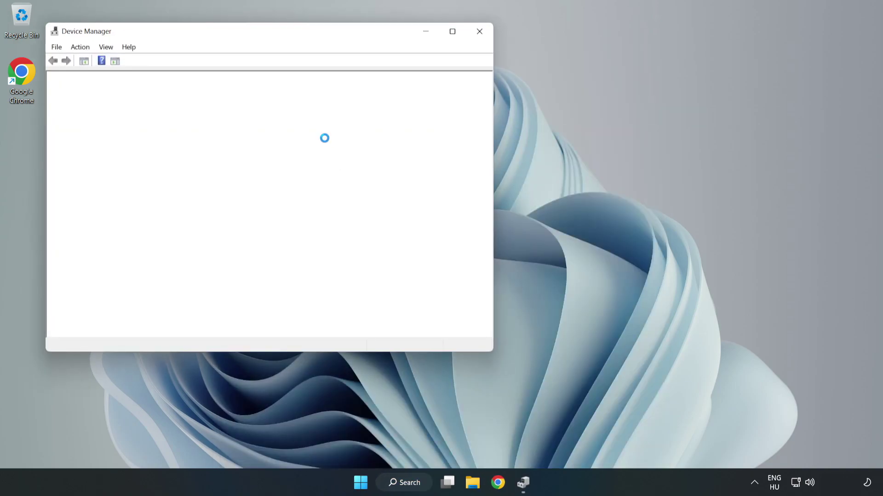
drag(239, 32, 398, 68)
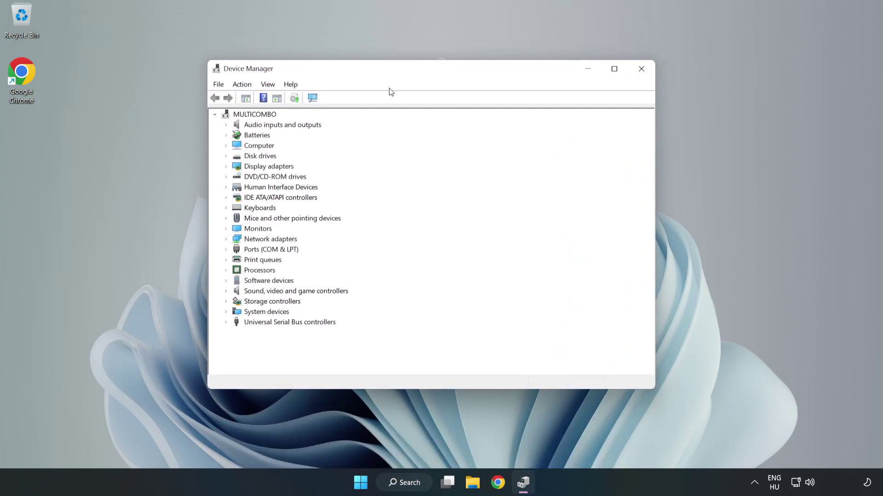
click(246, 295)
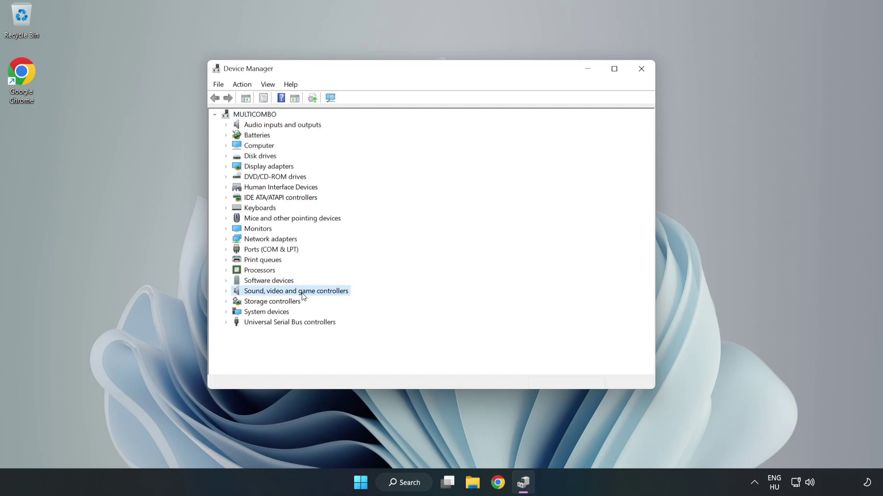
click(226, 292)
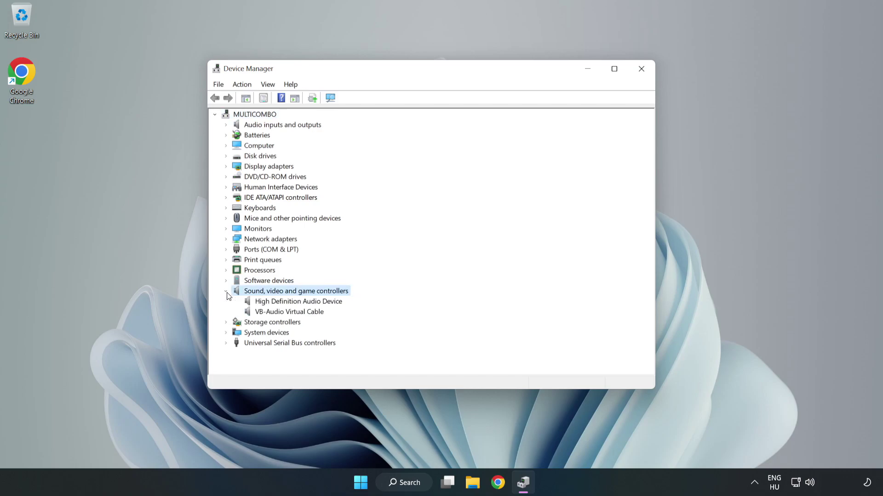
click(270, 302)
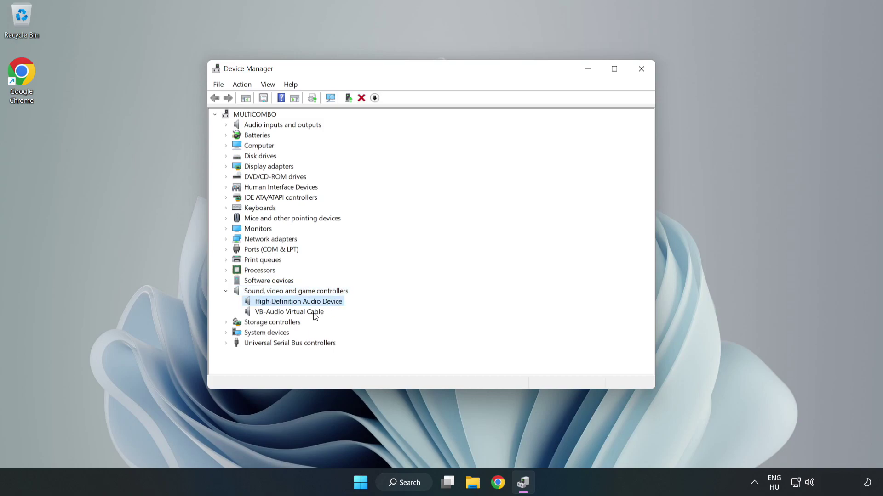
right_click(327, 304)
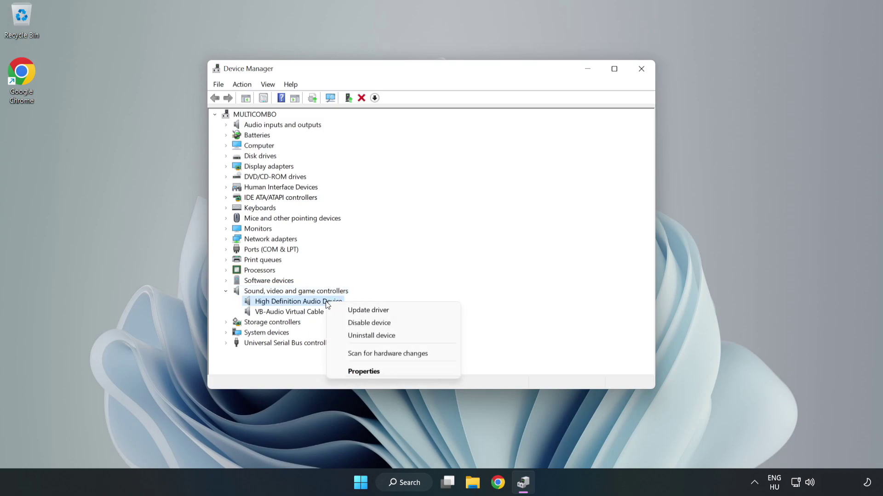
Step: Reinstall the High Definition Audio Device driver from this computer's compatible drivers, then close Device Manager
click(401, 313)
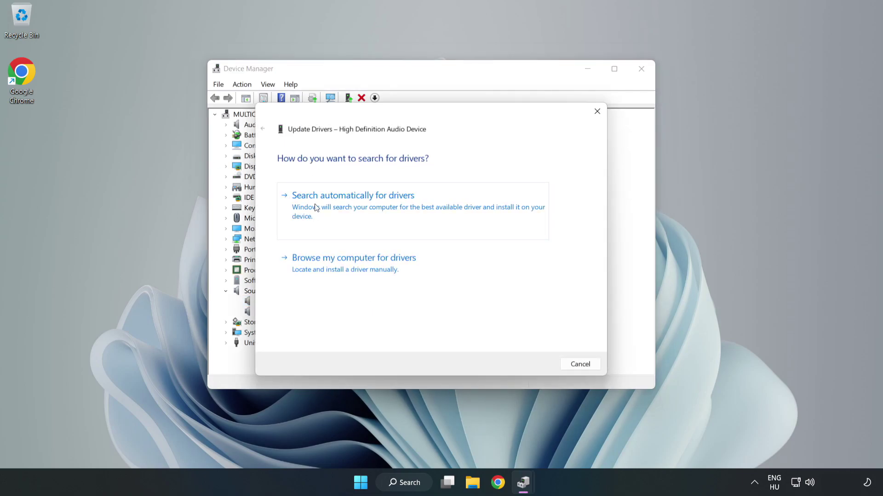
click(386, 270)
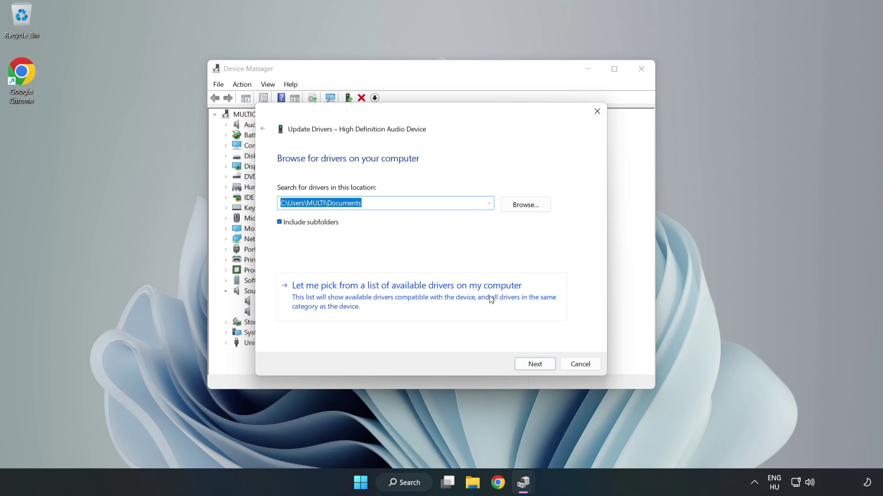
click(460, 303)
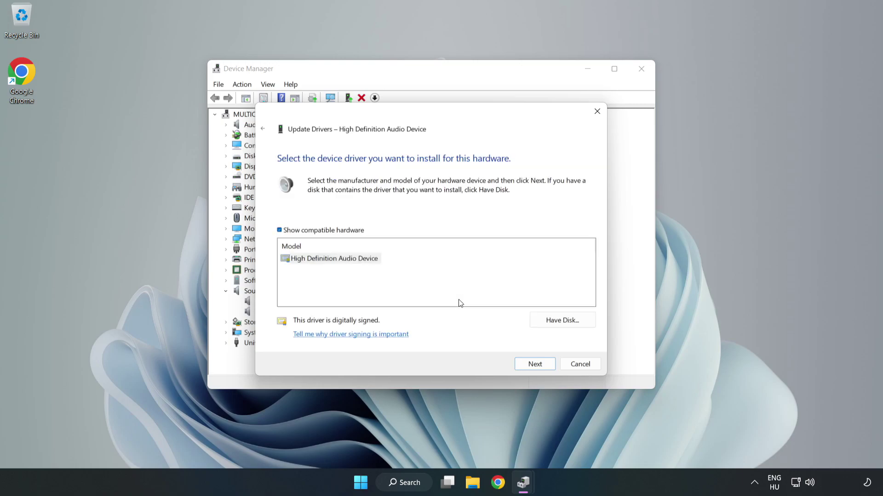
click(295, 261)
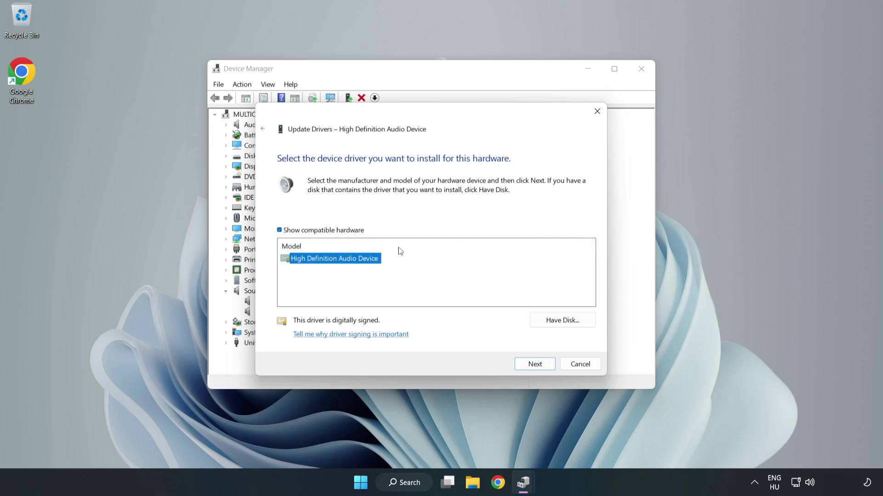
click(536, 366)
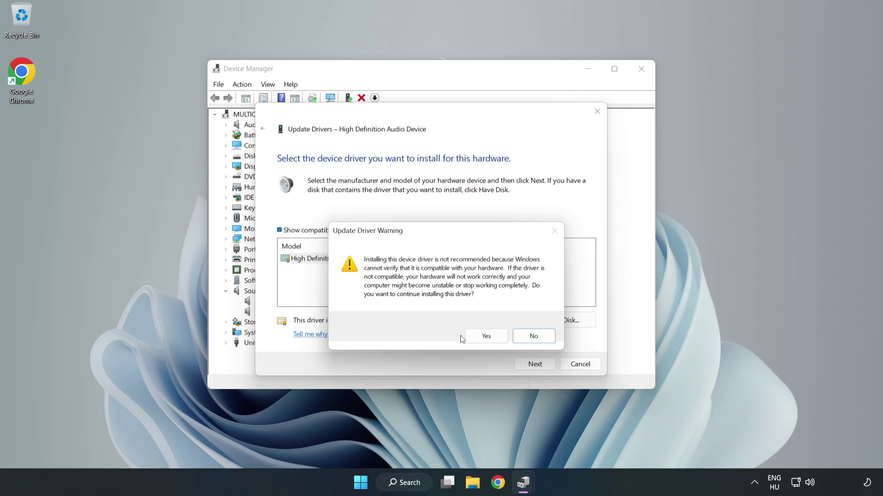
click(486, 336)
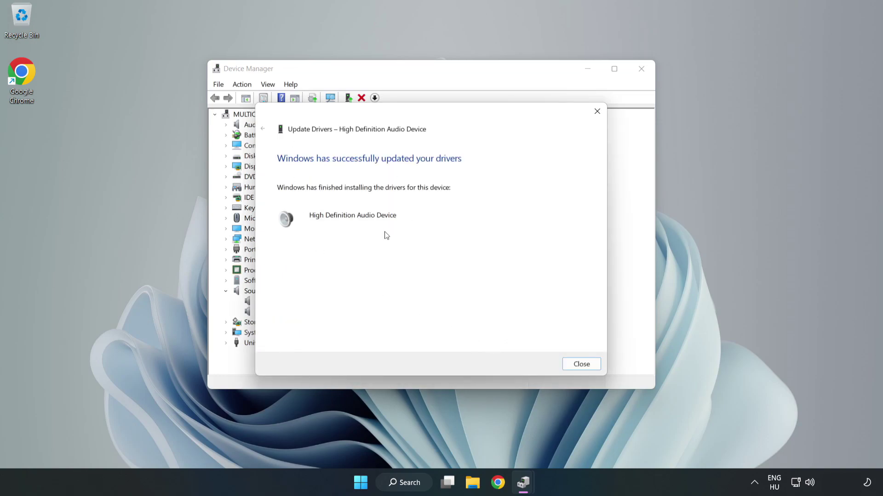
click(580, 365)
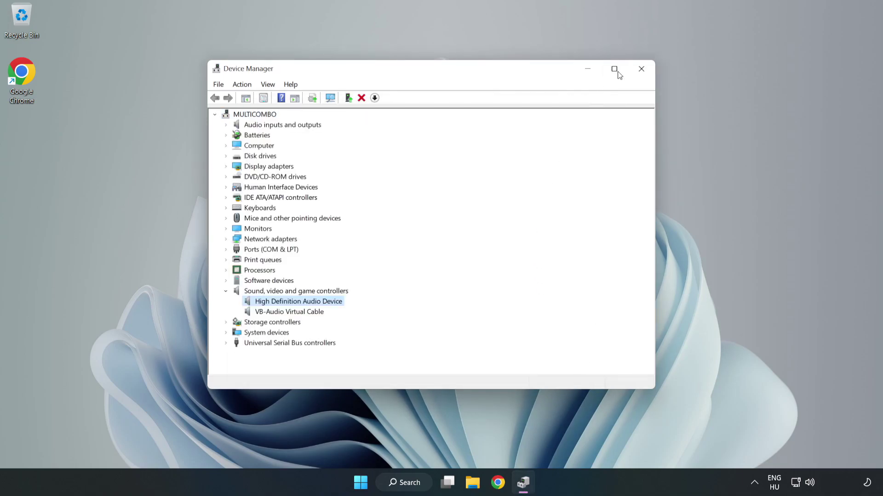
click(640, 70)
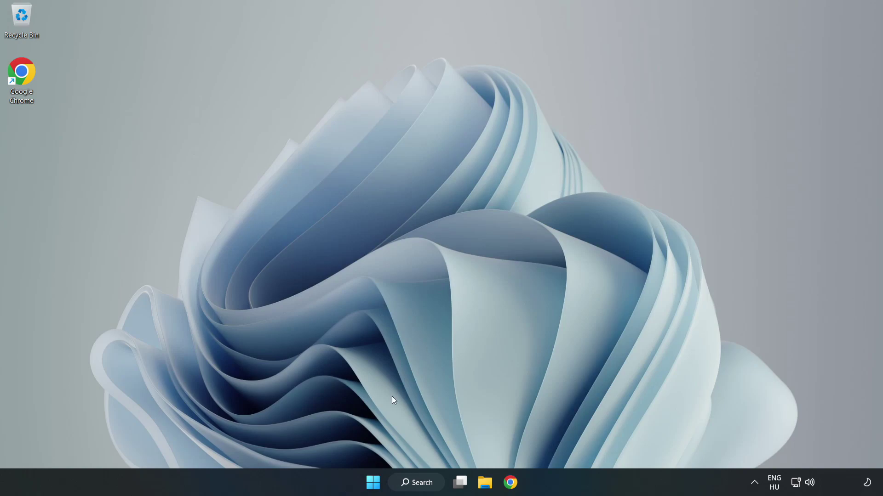
Step: Launch the Playing Audio troubleshooter from the speaker icon's Troubleshoot sound problems option
click(373, 481)
right_click(811, 483)
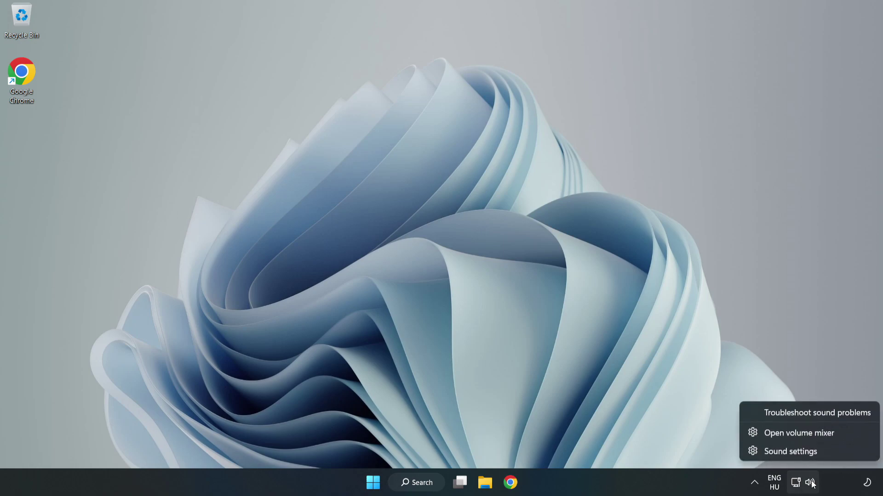
click(798, 414)
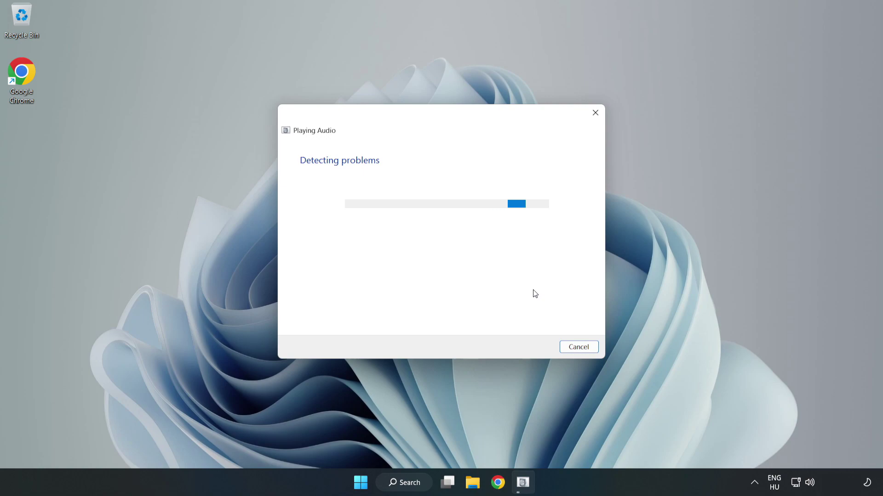